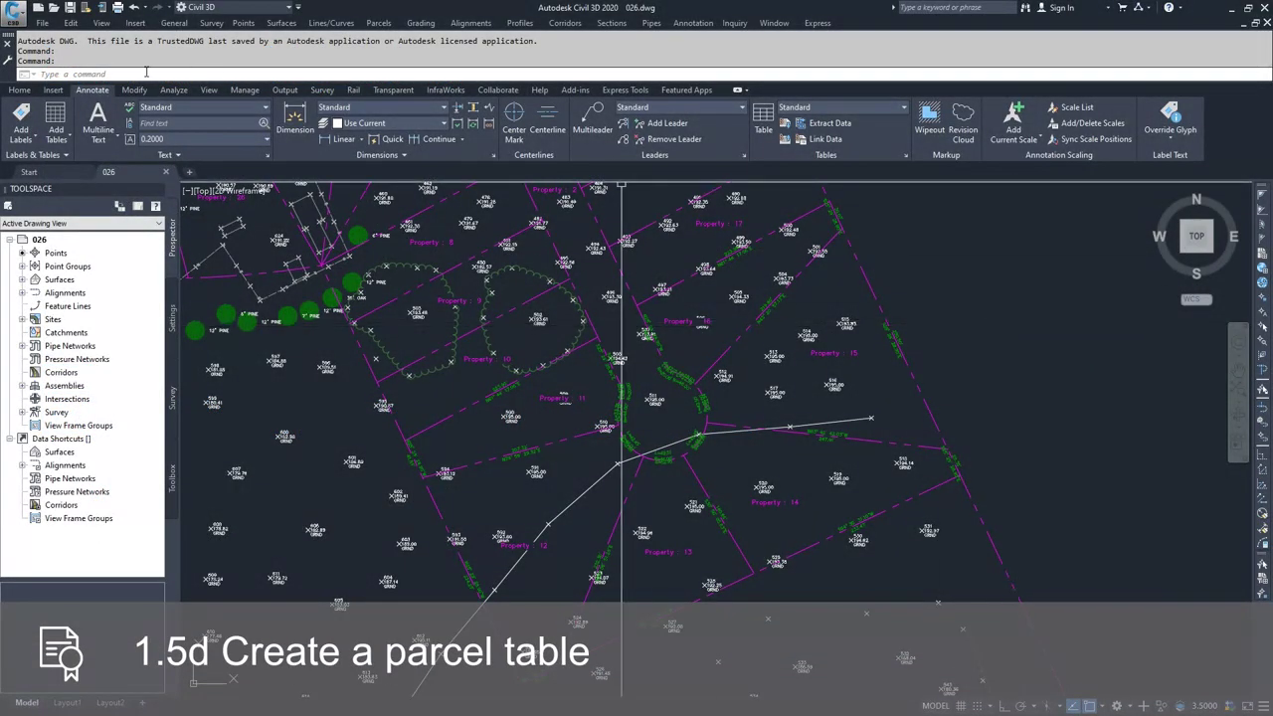
- Start creating a parcel segment table that covers both lines and curves
{"action": "left_click", "coordinate": [59, 142]}
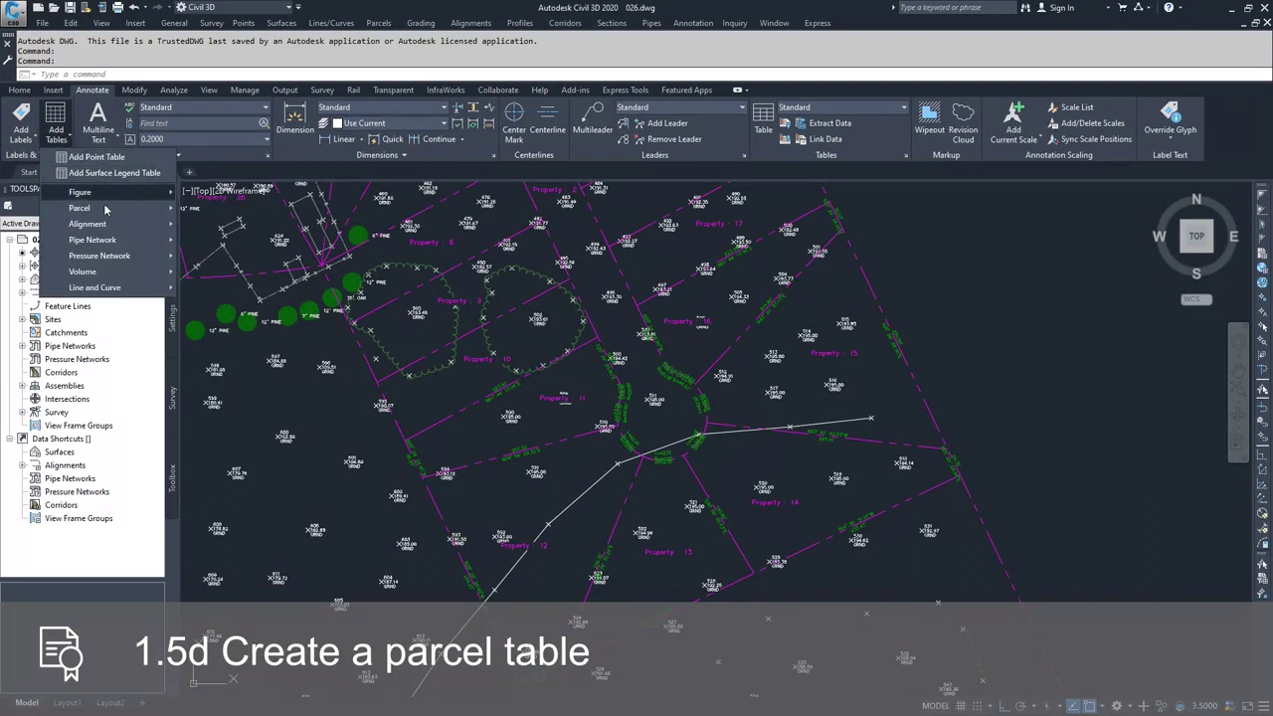
{"action": "mouse_move", "coordinate": [108, 211]}
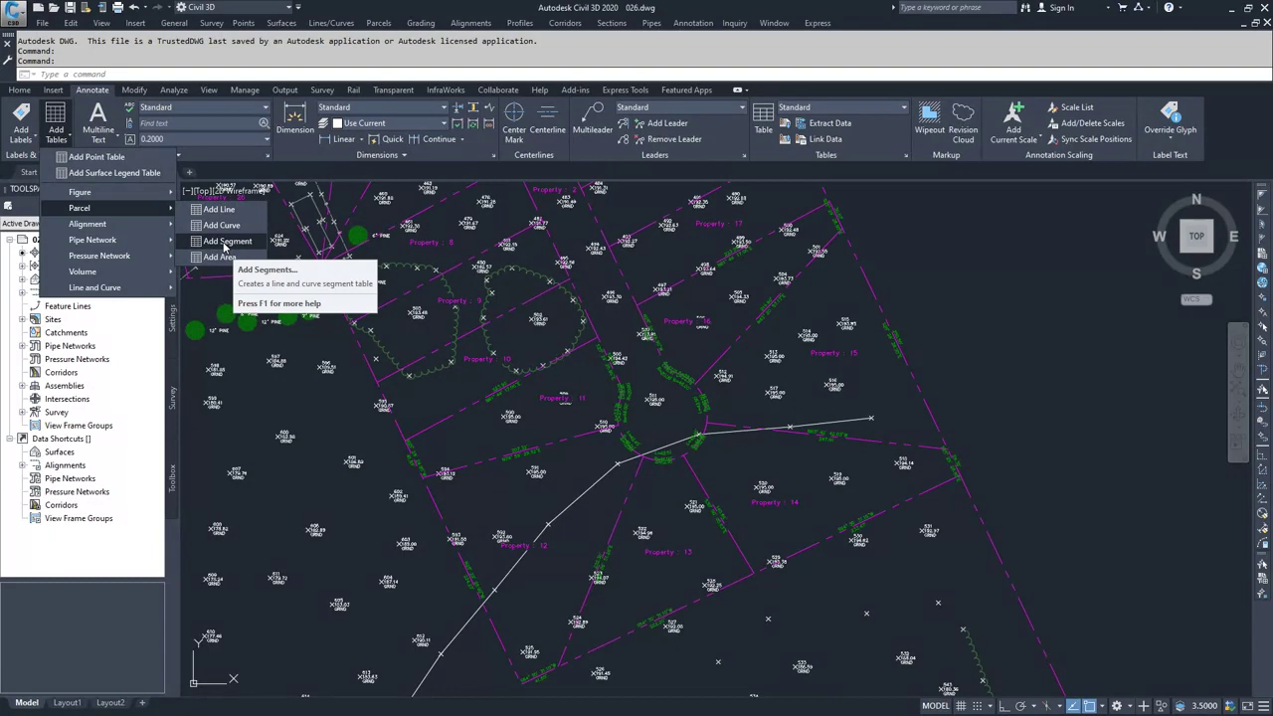
{"action": "left_click", "coordinate": [229, 241]}
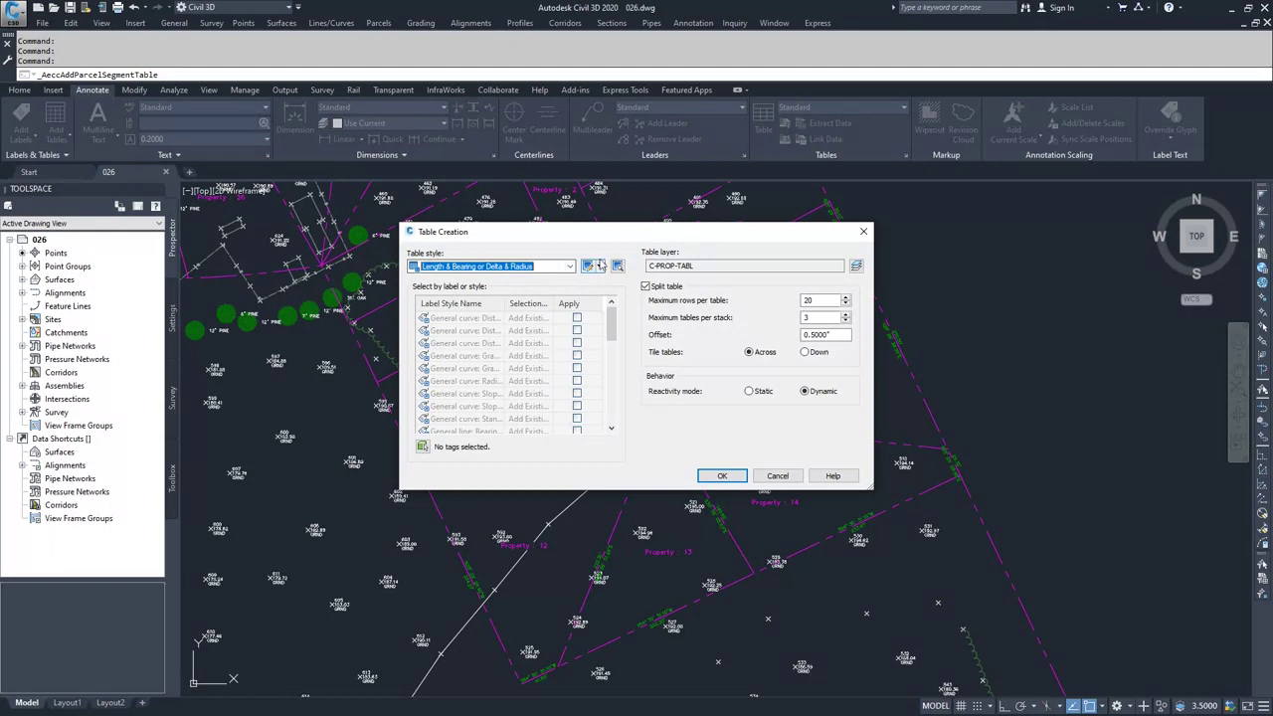
- Open the Length & Bearing or Delta & Radius table style for editing and review its data properties
{"action": "left_click", "coordinate": [598, 265]}
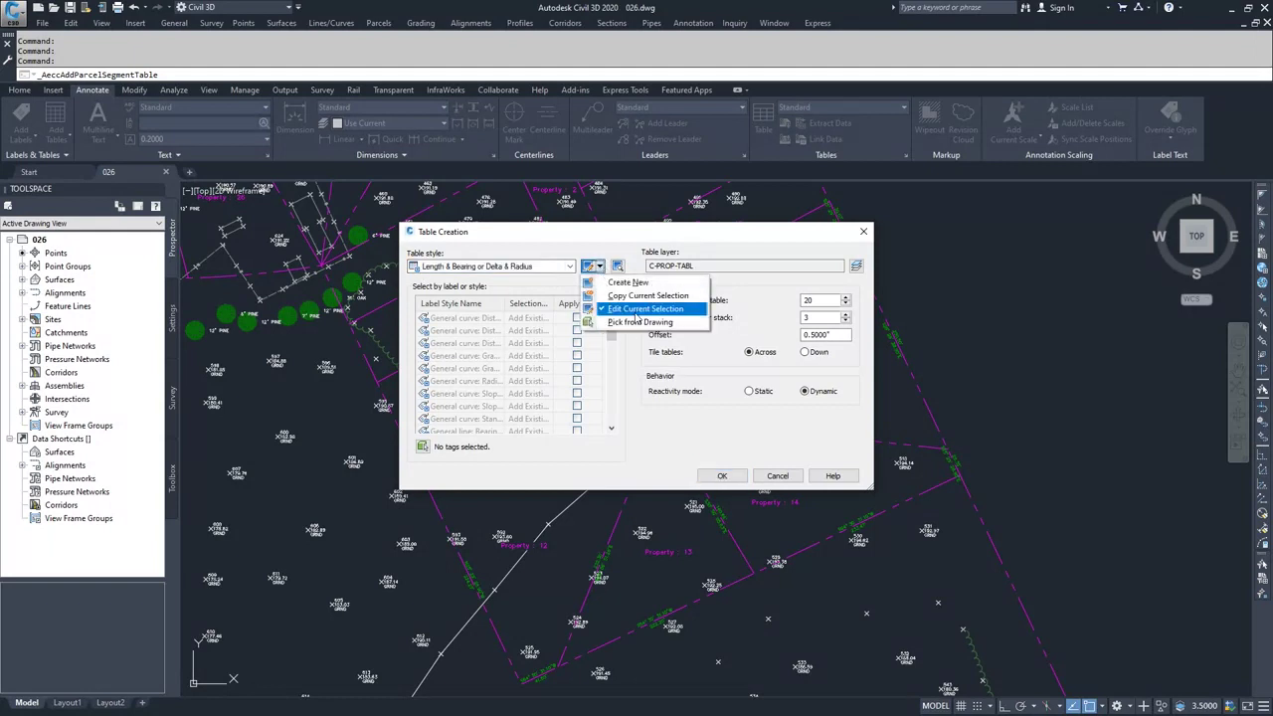
{"action": "left_click", "coordinate": [637, 311]}
{"action": "left_click_drag", "start_coordinate": [561, 209], "coordinate": [1003, 215]}
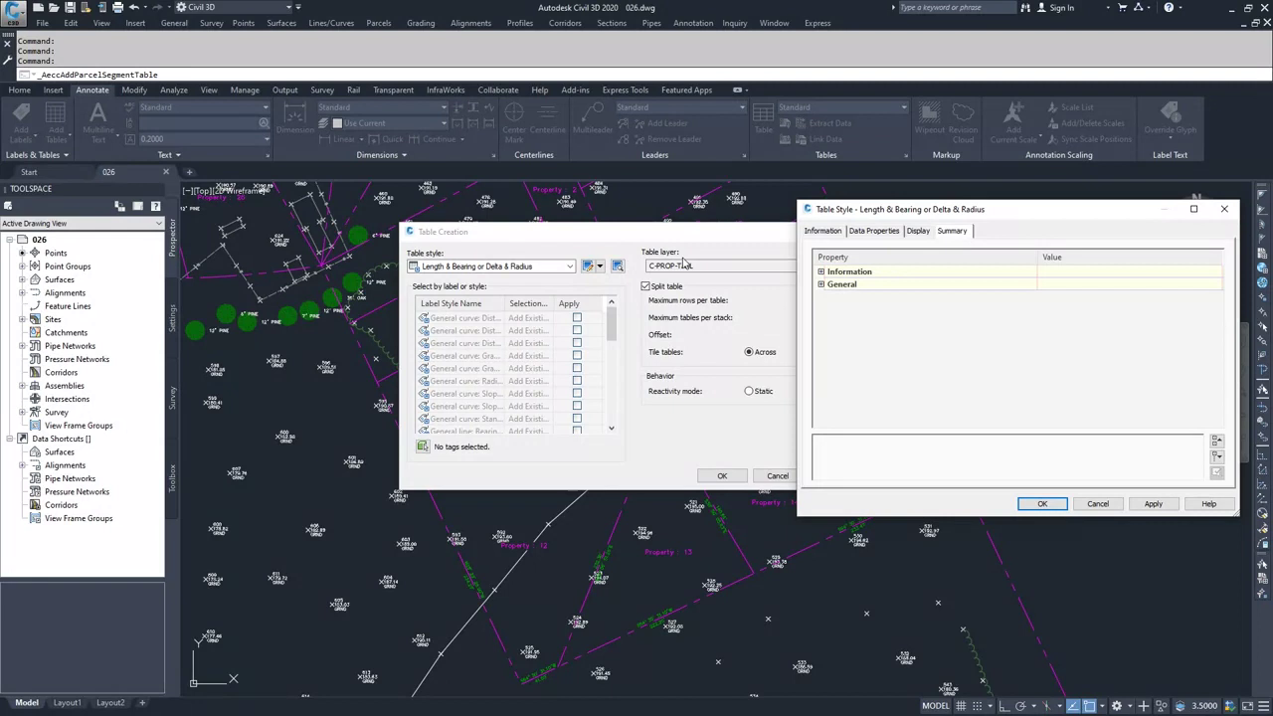
{"action": "left_click", "coordinate": [874, 232]}
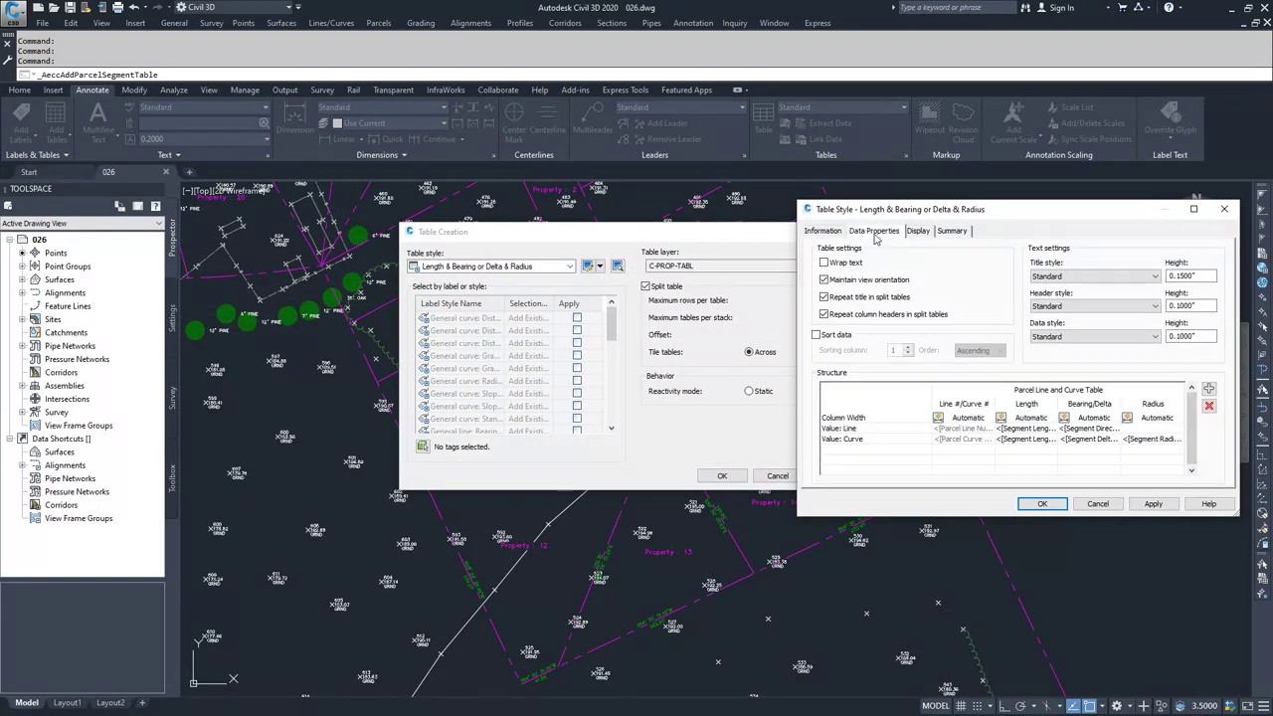
- Add a column after Radius in the table style and check which properties its line value can hold
{"action": "left_click", "coordinate": [1209, 392]}
{"action": "left_click_drag", "start_coordinate": [1120, 471], "coordinate": [1164, 471]}
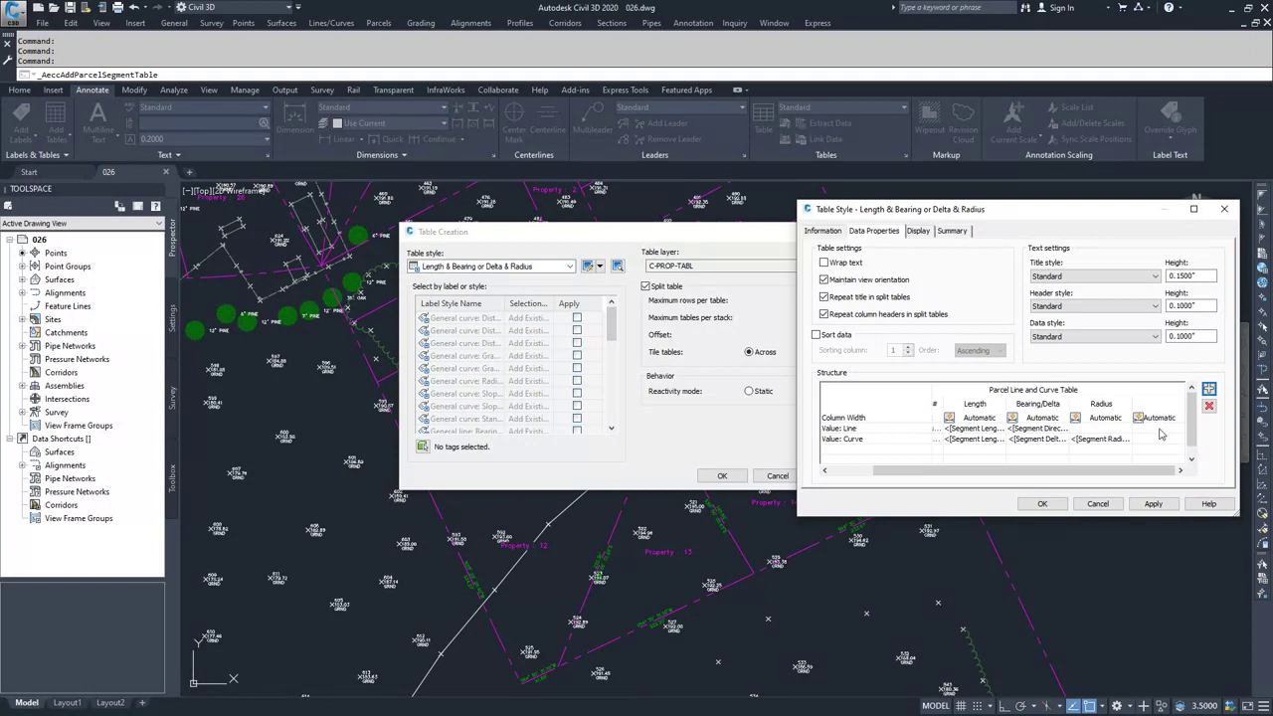
{"action": "left_click", "coordinate": [1159, 434]}
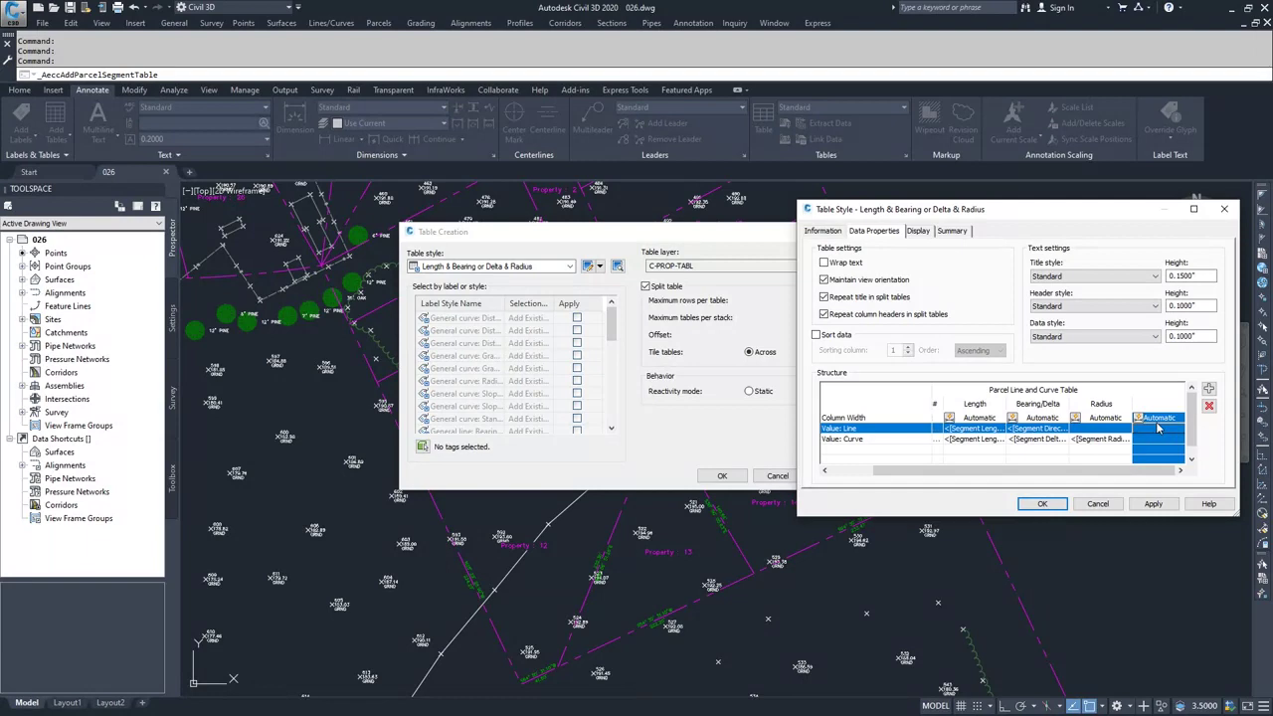
{"action": "double_click", "coordinate": [1156, 434]}
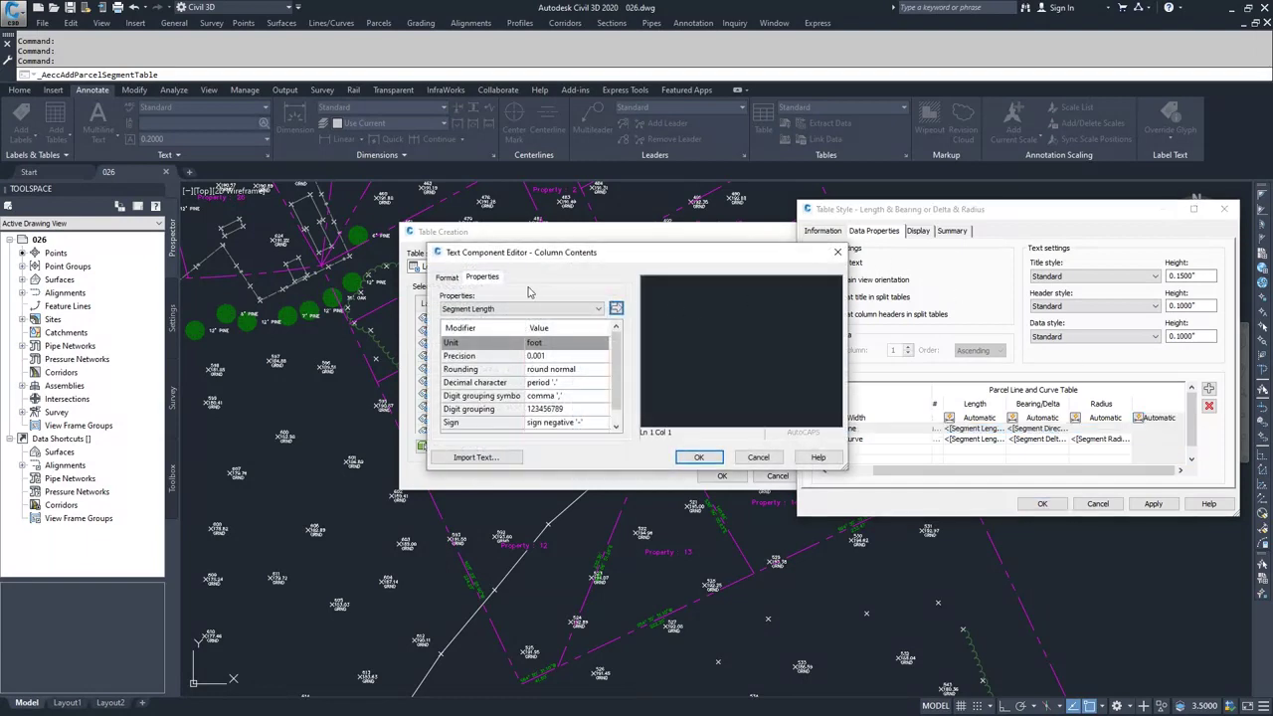
{"action": "left_click_drag", "start_coordinate": [534, 254], "coordinate": [711, 239]}
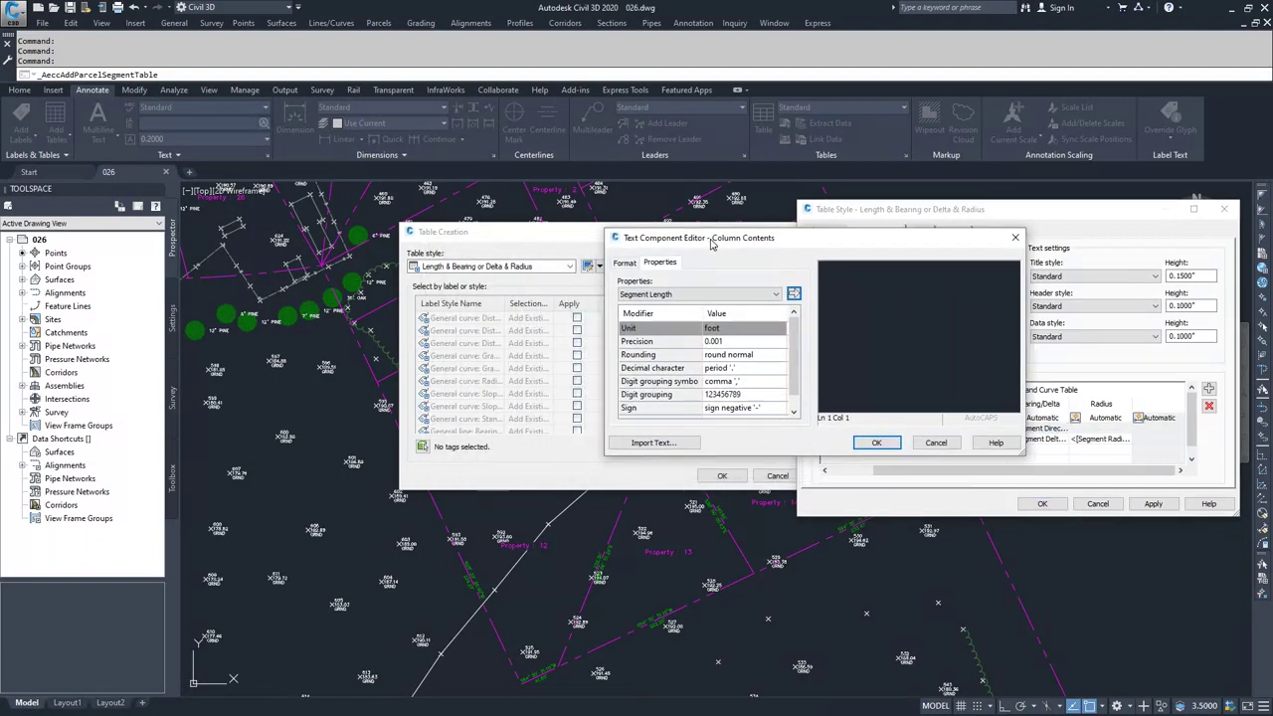
{"action": "left_click", "coordinate": [763, 299]}
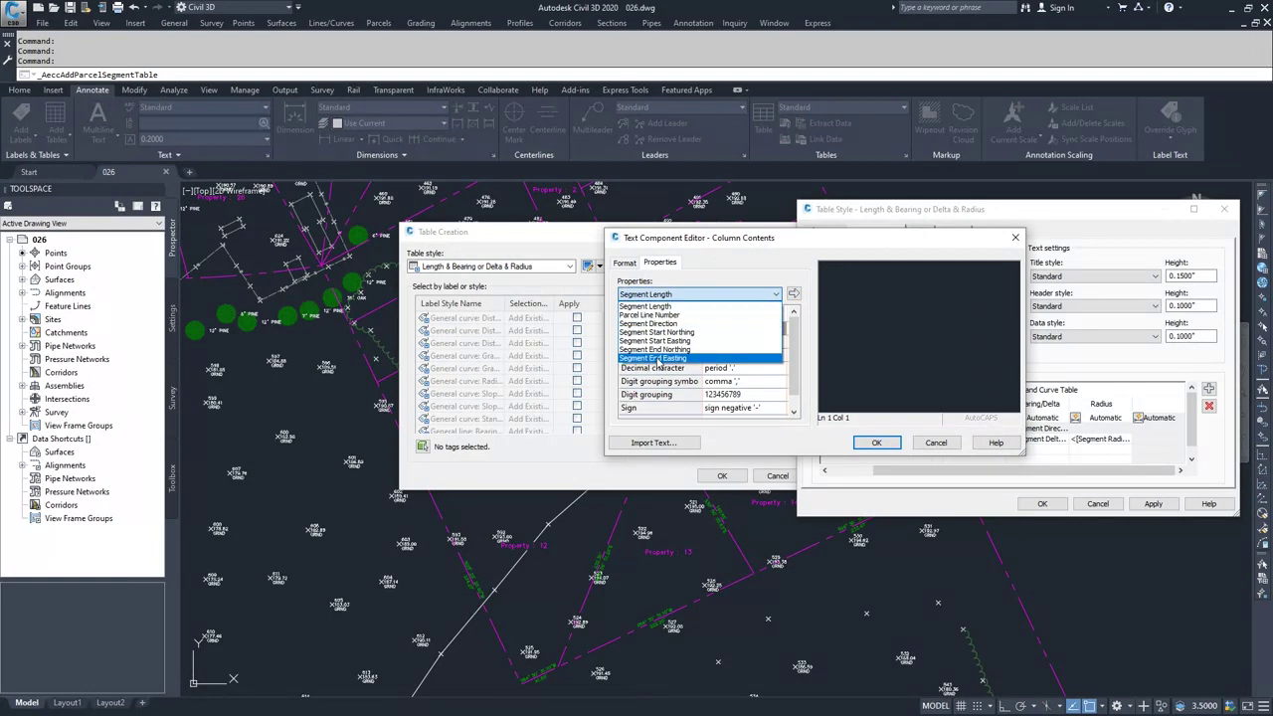
{"action": "left_click", "coordinate": [917, 444]}
{"action": "left_click", "coordinate": [936, 443]}
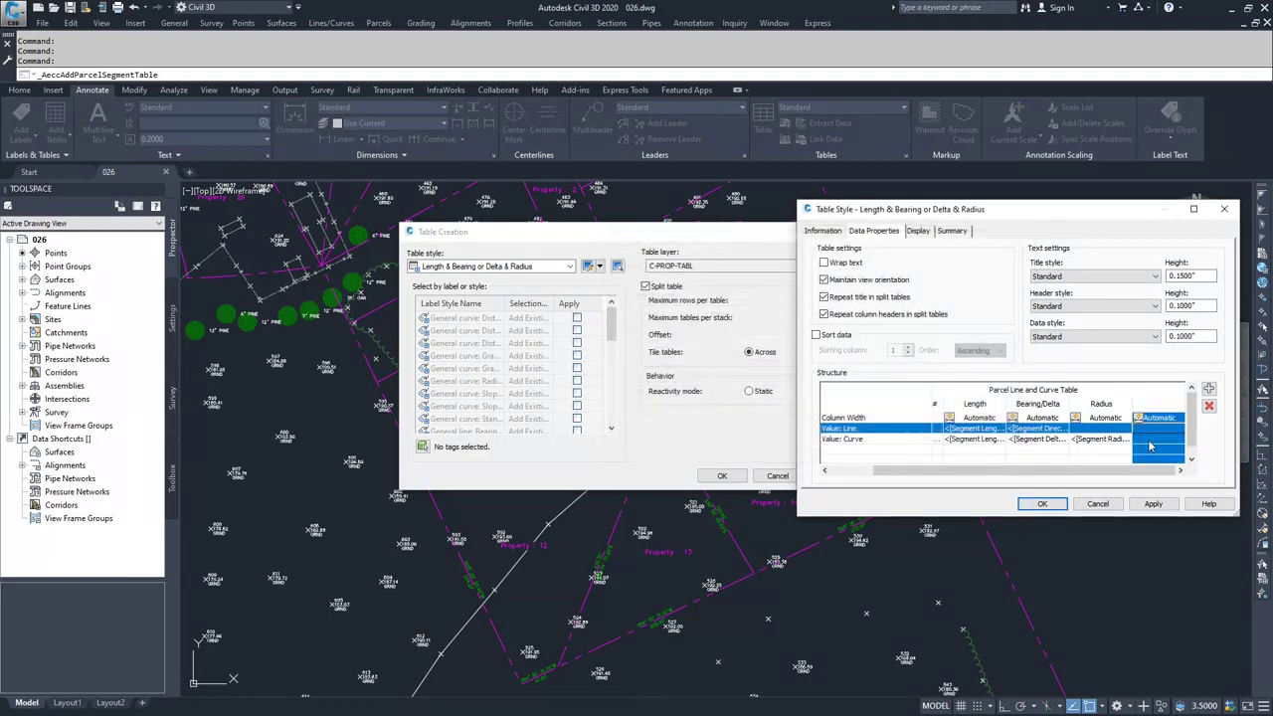
- Check which properties the new column's curve value can hold, and discard the table style edits
{"action": "double_click", "coordinate": [1148, 443]}
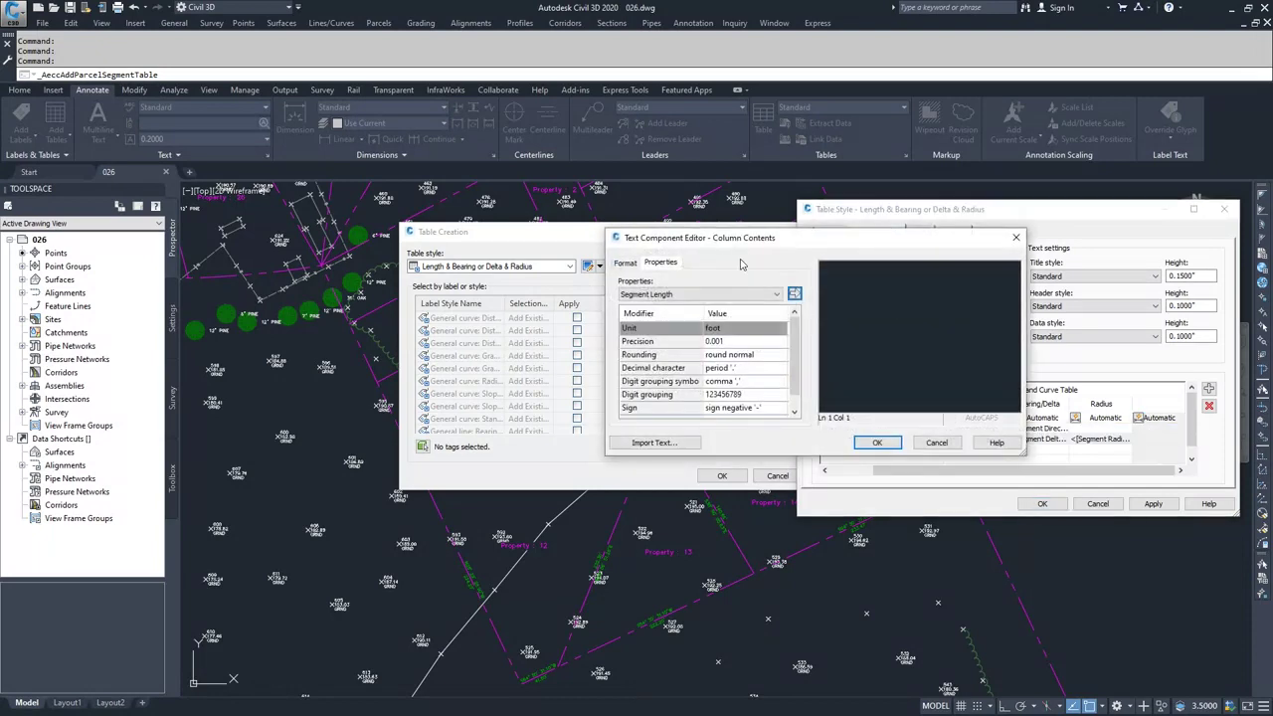
{"action": "left_click", "coordinate": [738, 293]}
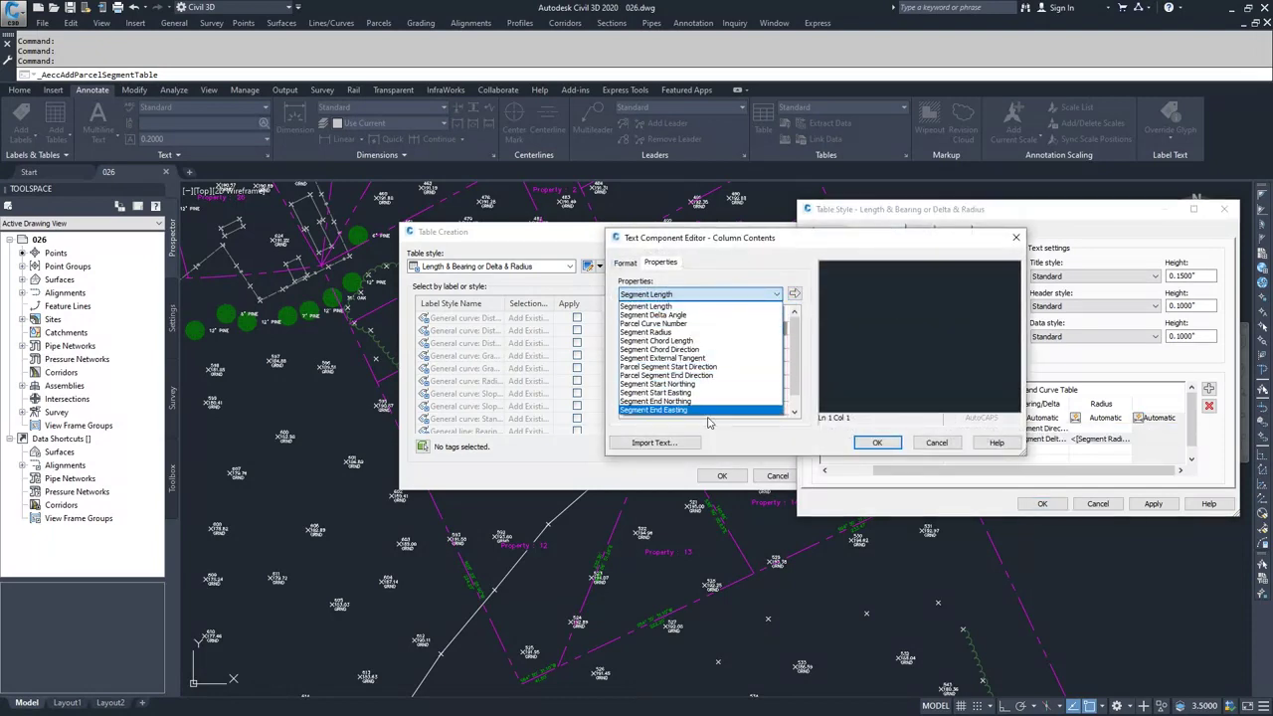
{"action": "left_click", "coordinate": [917, 450]}
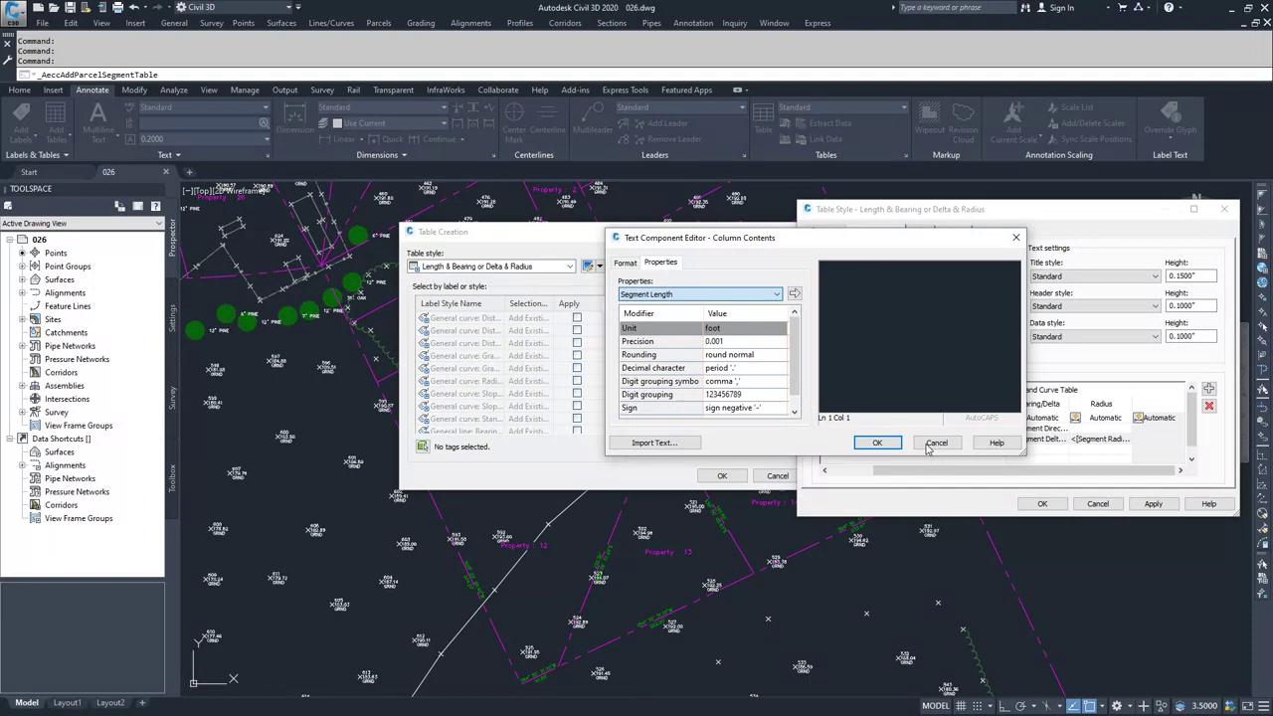
{"action": "left_click", "coordinate": [940, 444]}
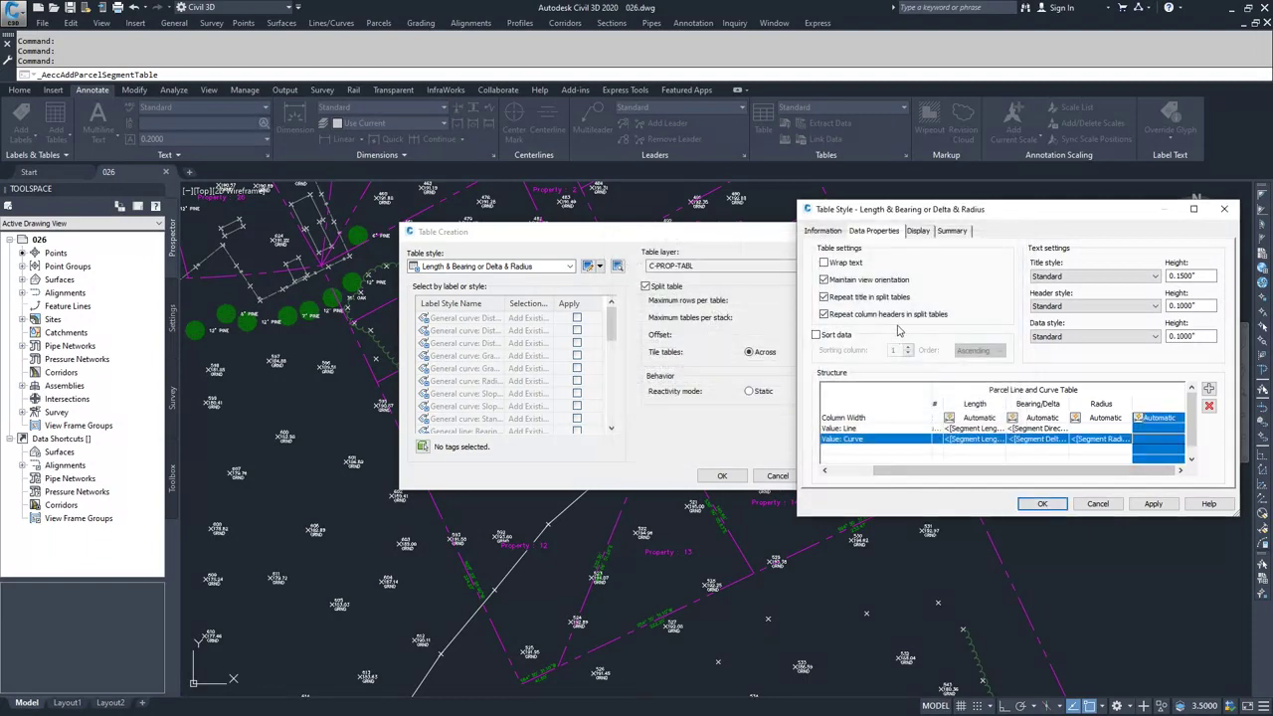
{"action": "left_click", "coordinate": [1097, 506]}
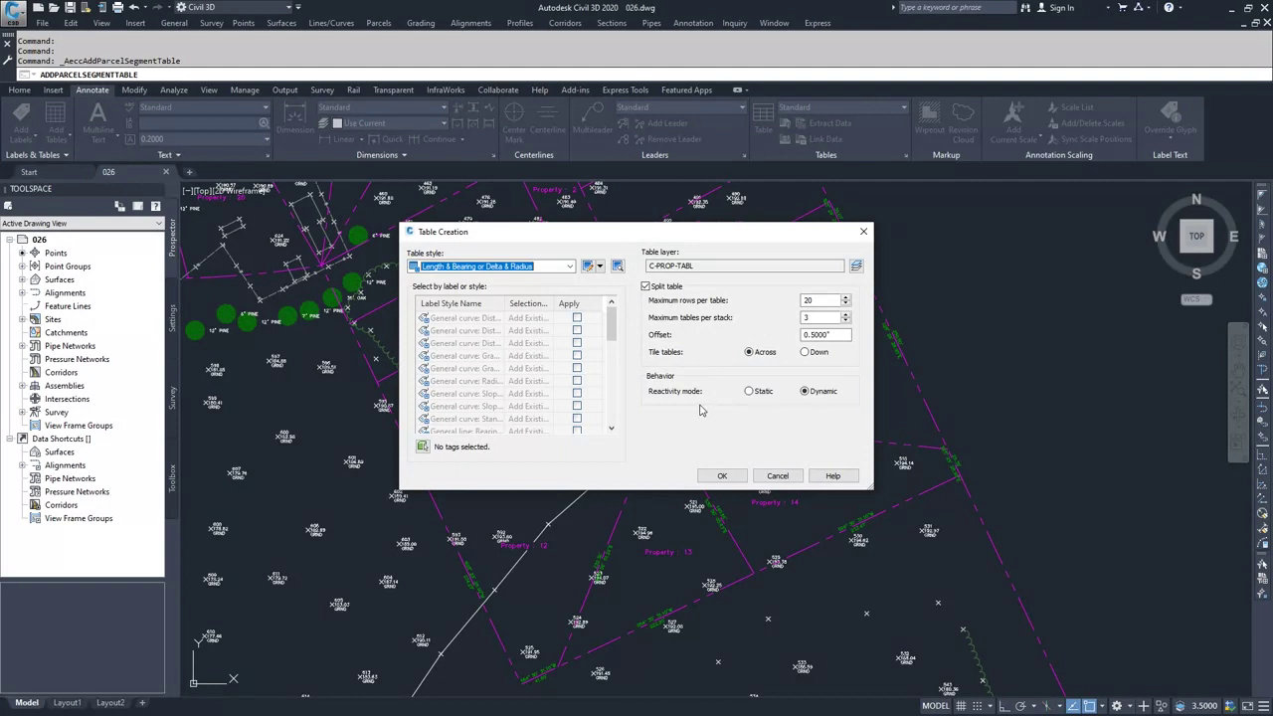
- Select the parcel segment labels around the cul-de-sac lots in the drawing as the table's source
{"action": "left_click", "coordinate": [423, 449]}
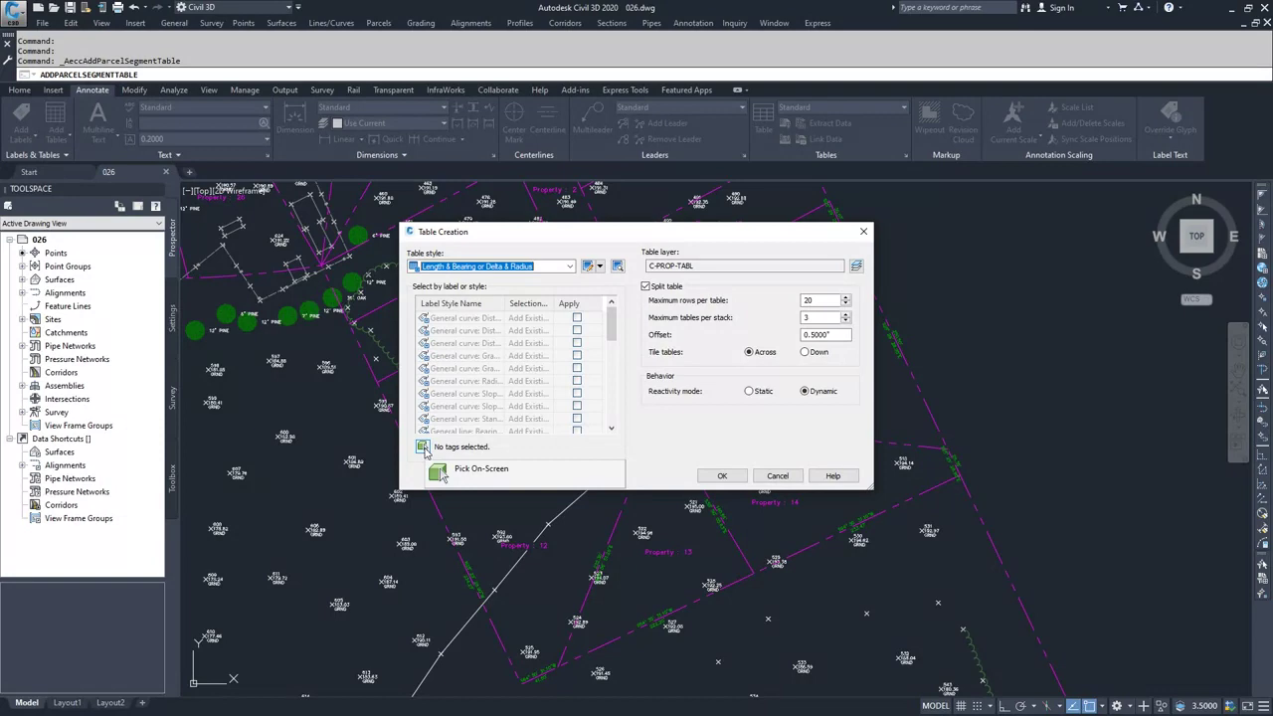
{"action": "left_click", "coordinate": [441, 475]}
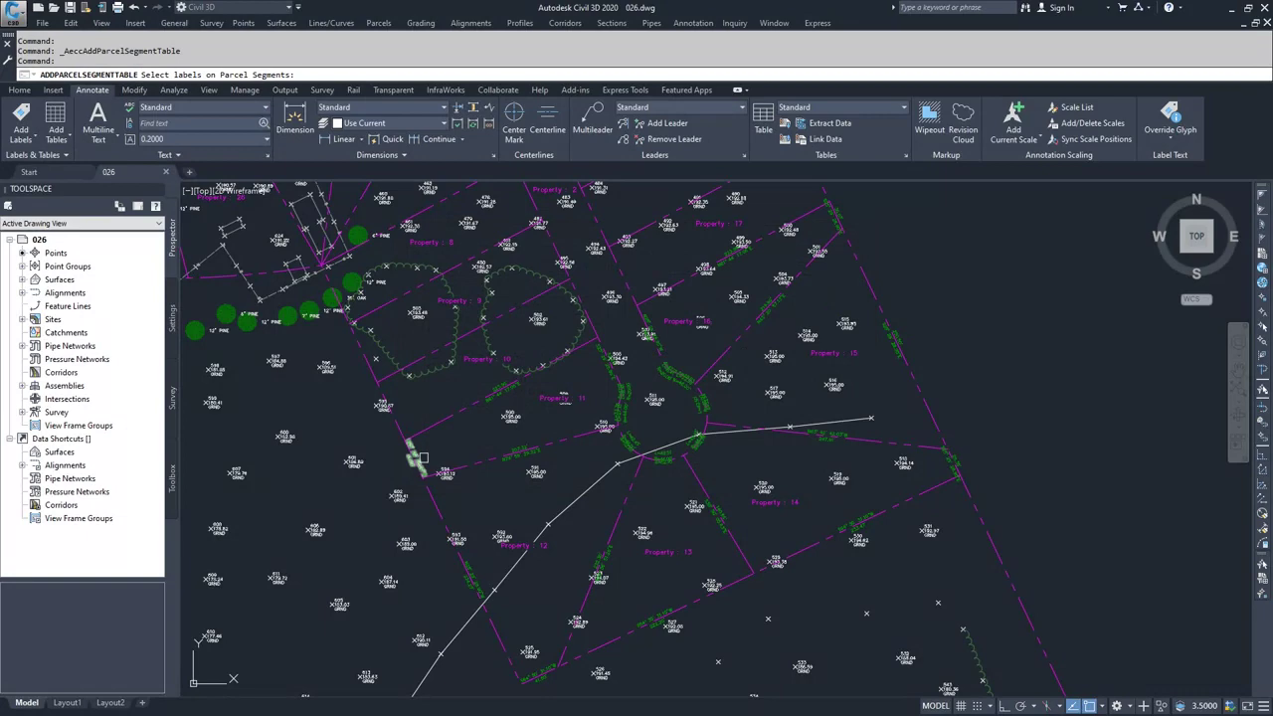
{"action": "scroll", "coordinate": [713, 617], "scroll_direction": "down", "scroll_amount": 3}
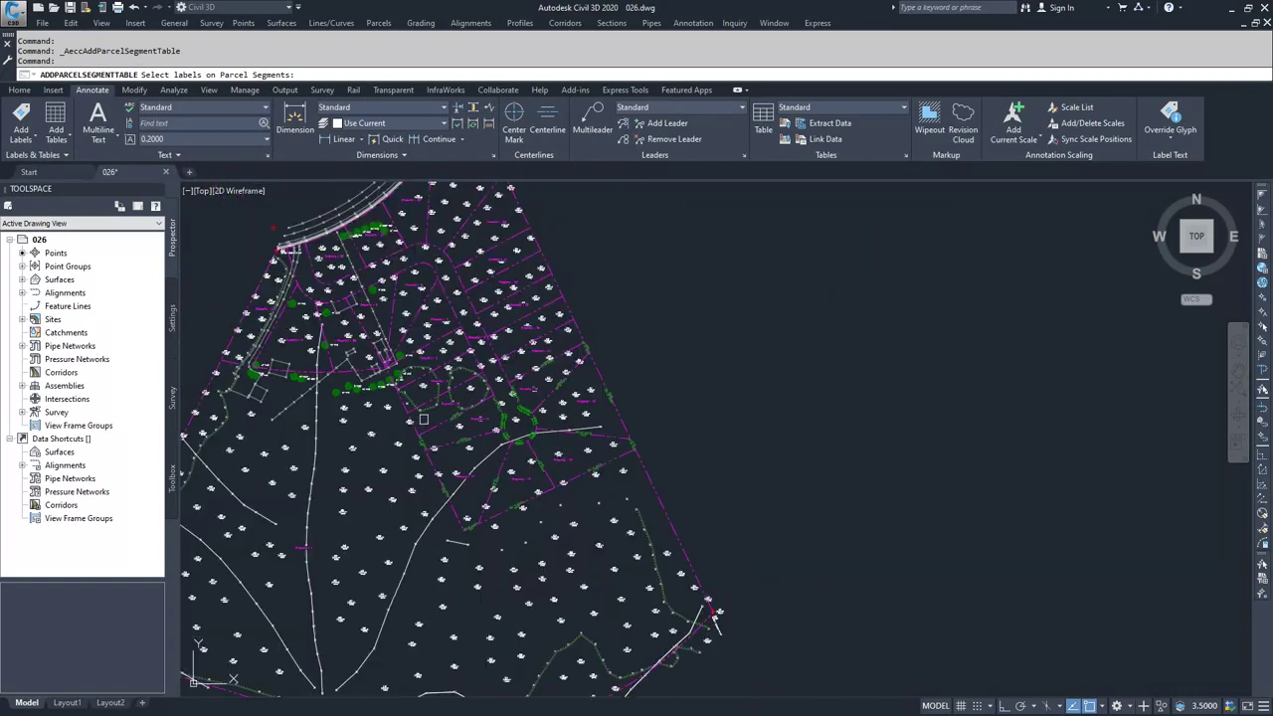
{"action": "left_click", "coordinate": [336, 324]}
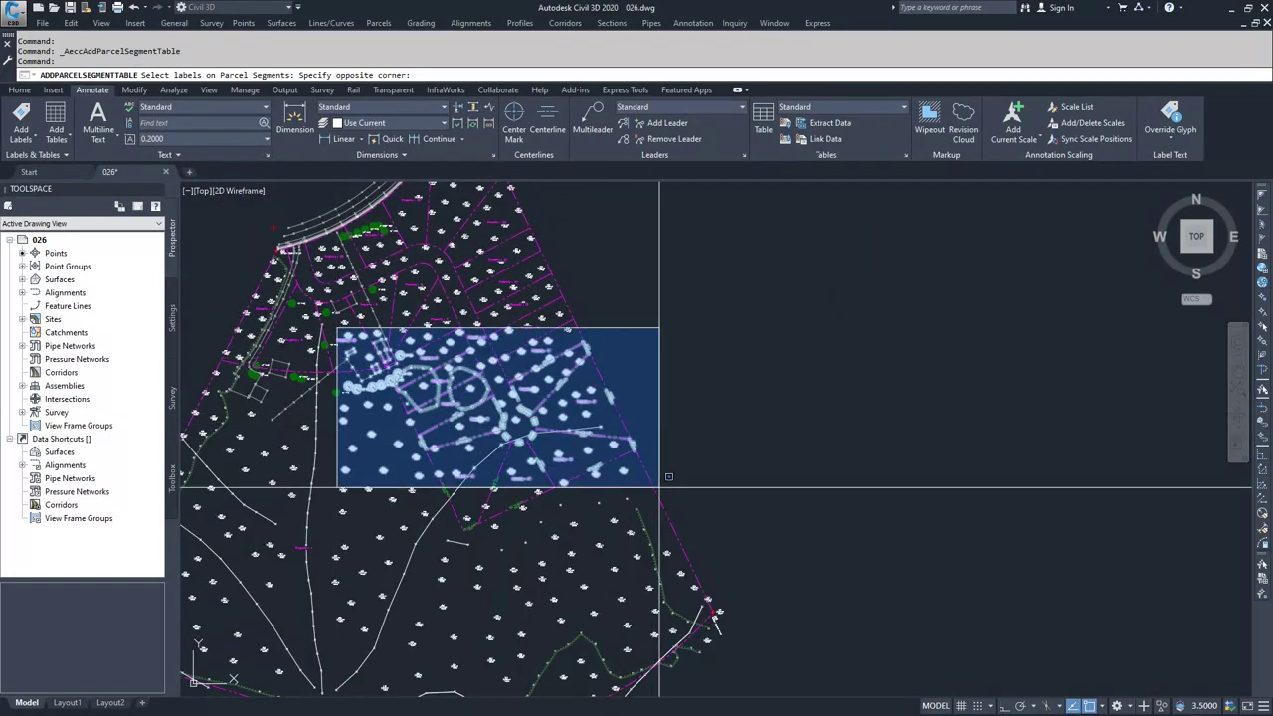
{"action": "left_click", "coordinate": [668, 477]}
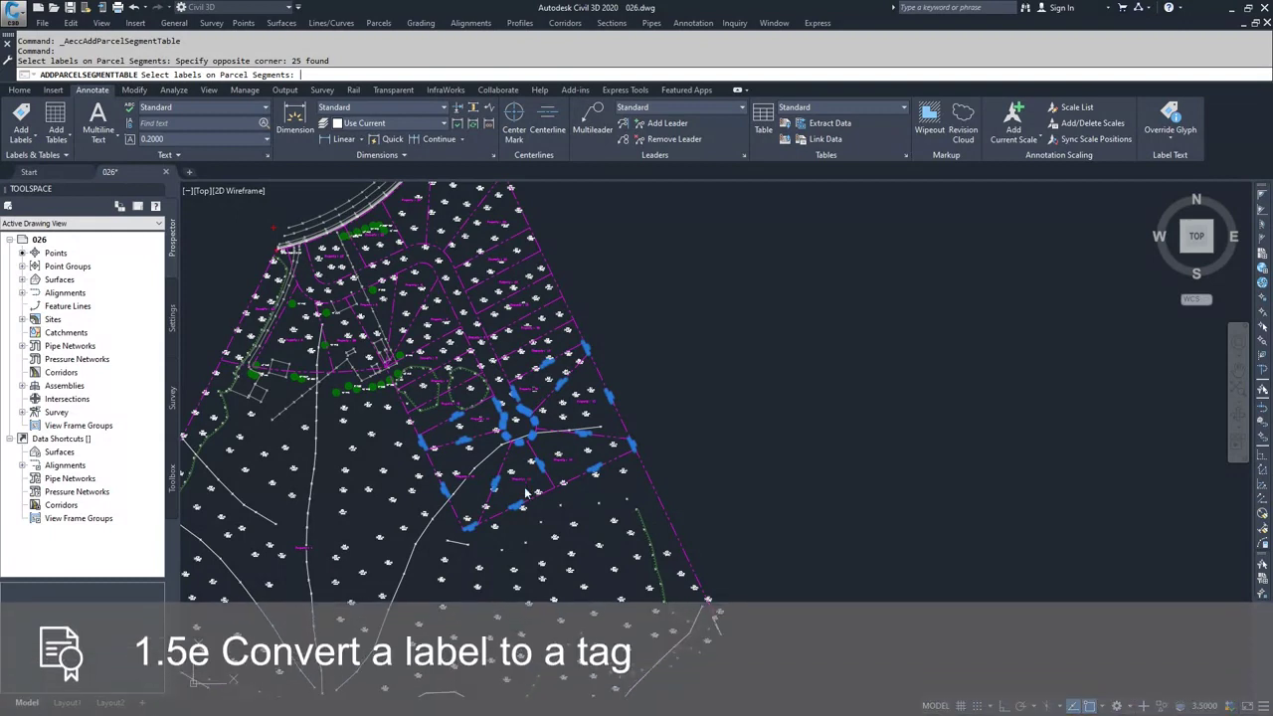
{"action": "key", "text": "Return"}
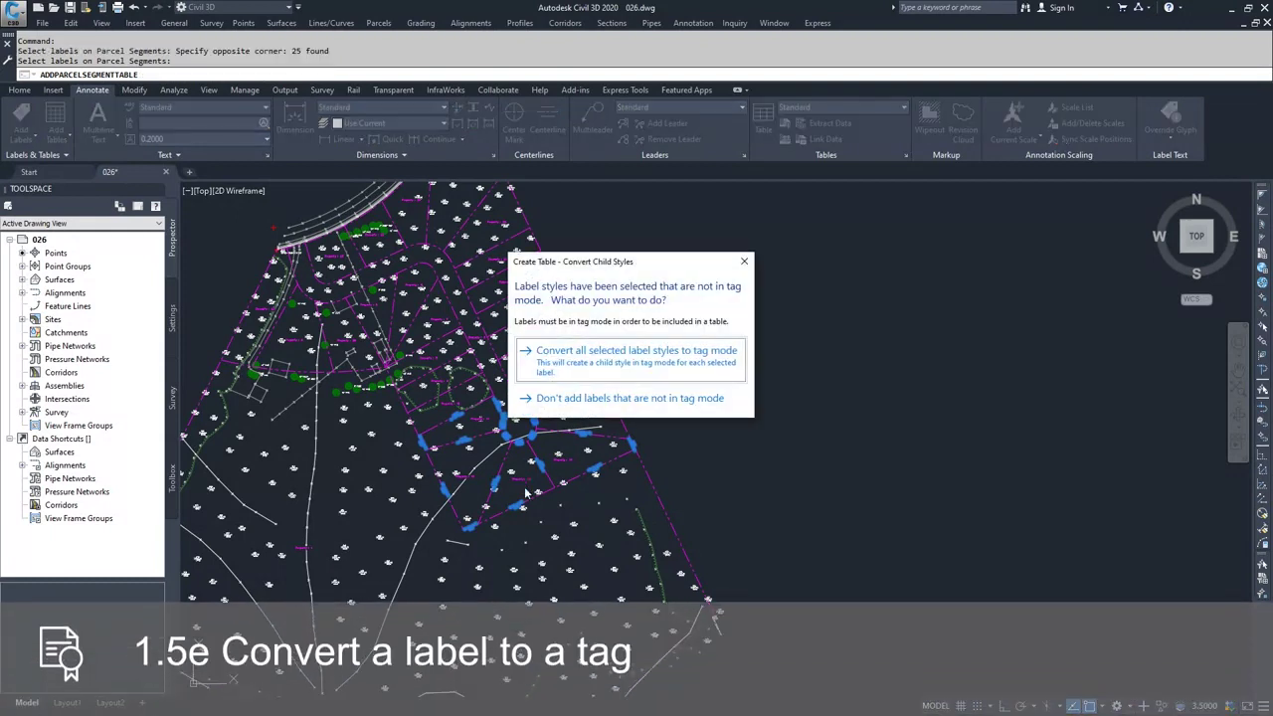
- Convert all selected label styles to tag mode and place the segment table in the empty area east of the parcels
{"action": "left_click", "coordinate": [610, 354]}
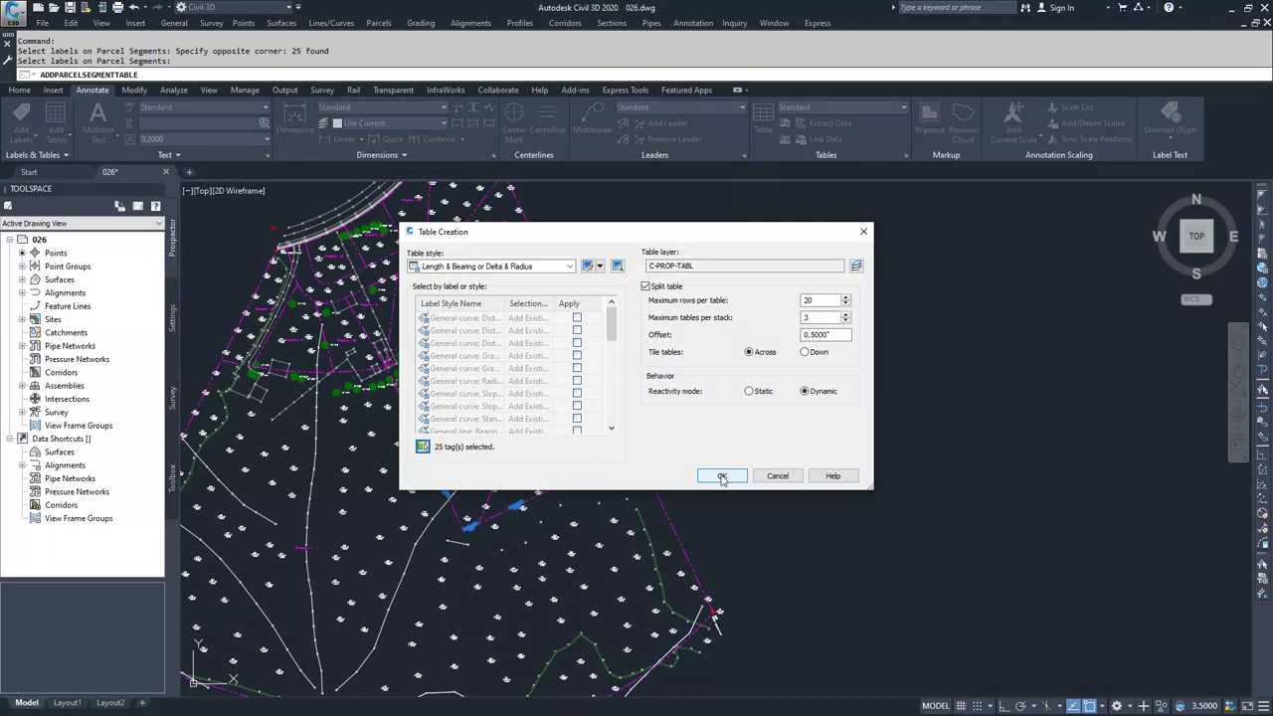
{"action": "left_click", "coordinate": [722, 476]}
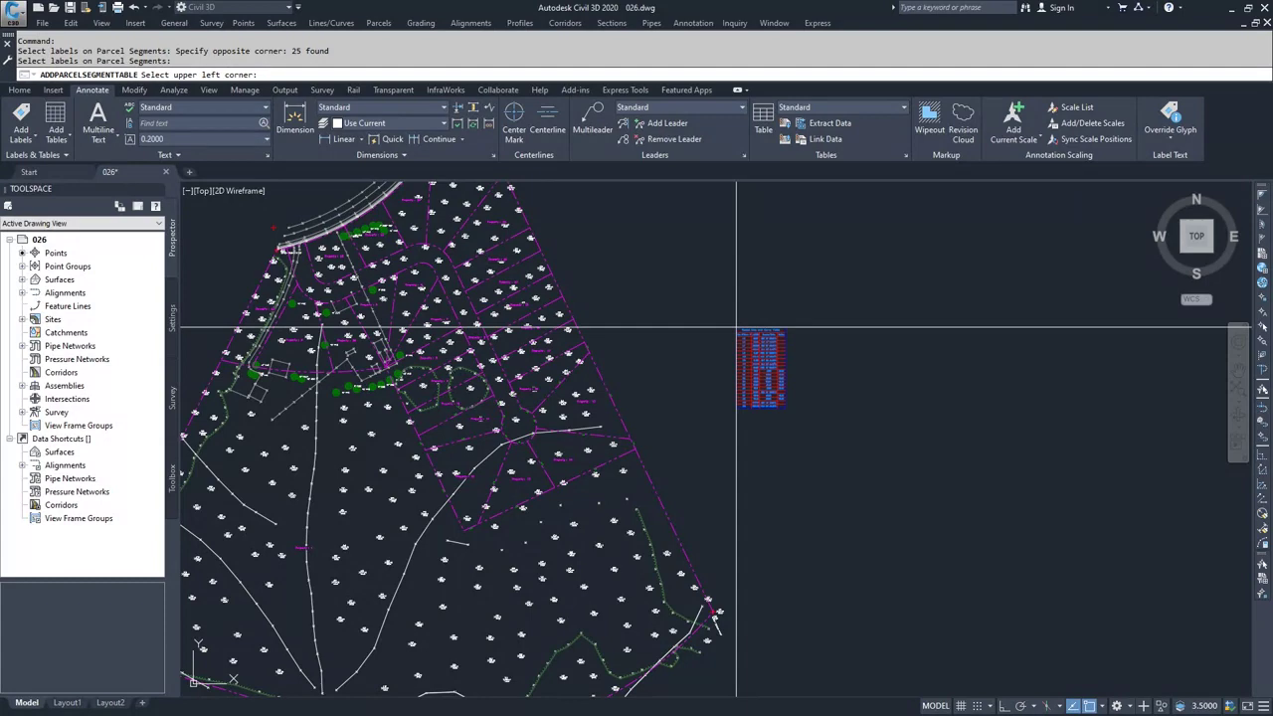
{"action": "left_click", "coordinate": [736, 328]}
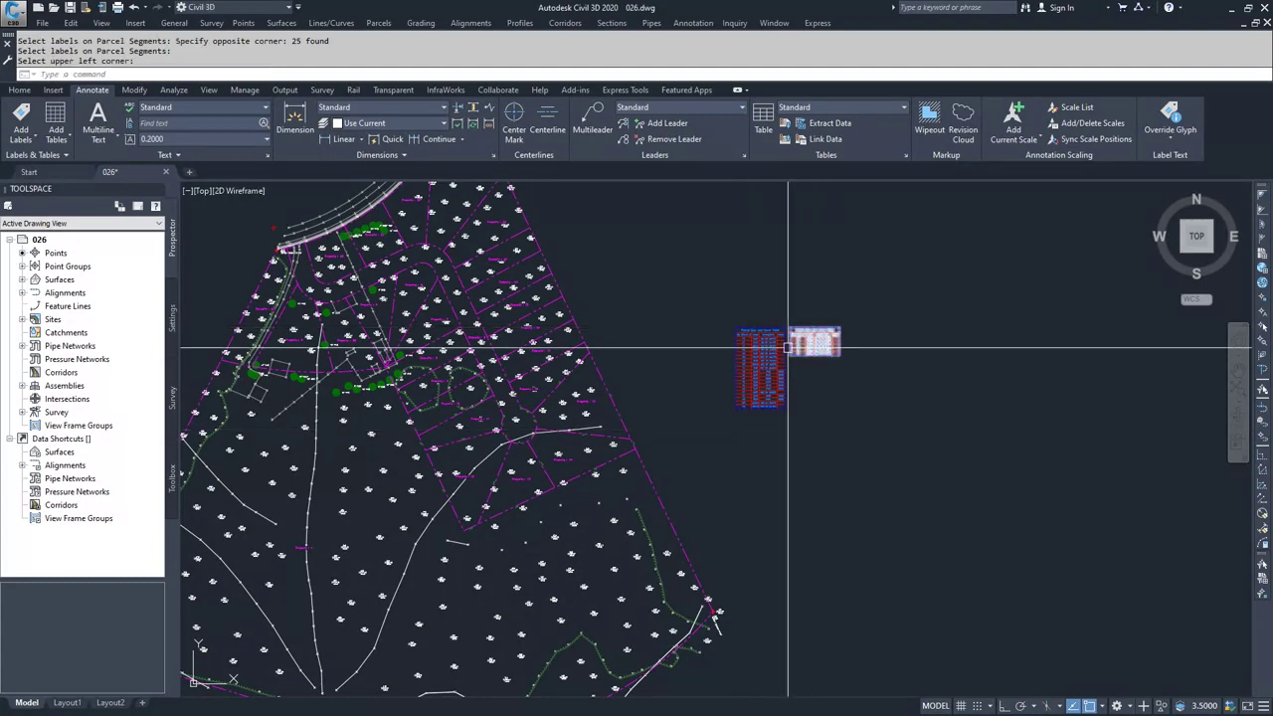
- Examine the placed parcel line and curve tables and the matching segment tags around the cul-de-sac
{"action": "scroll", "coordinate": [791, 333], "scroll_direction": "up", "scroll_amount": 4}
{"action": "scroll", "coordinate": [791, 332], "scroll_direction": "up", "scroll_amount": 5}
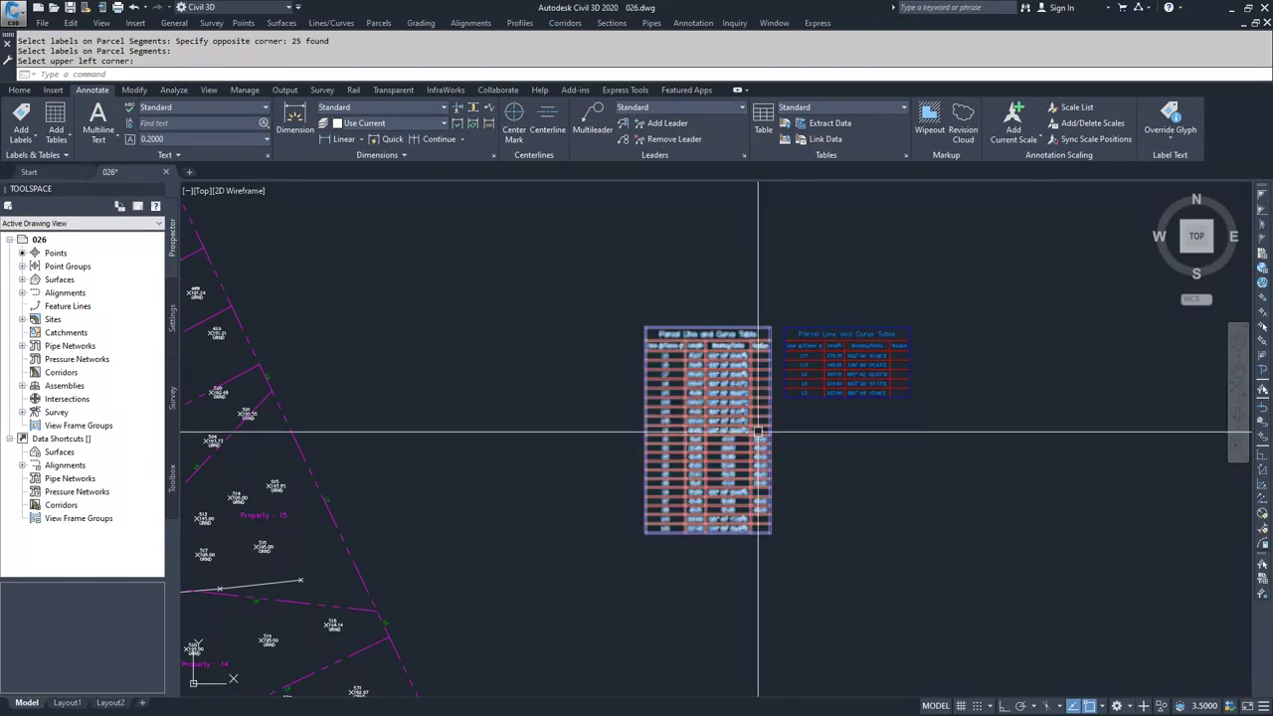
{"action": "scroll", "coordinate": [755, 463], "scroll_direction": "down", "scroll_amount": 3}
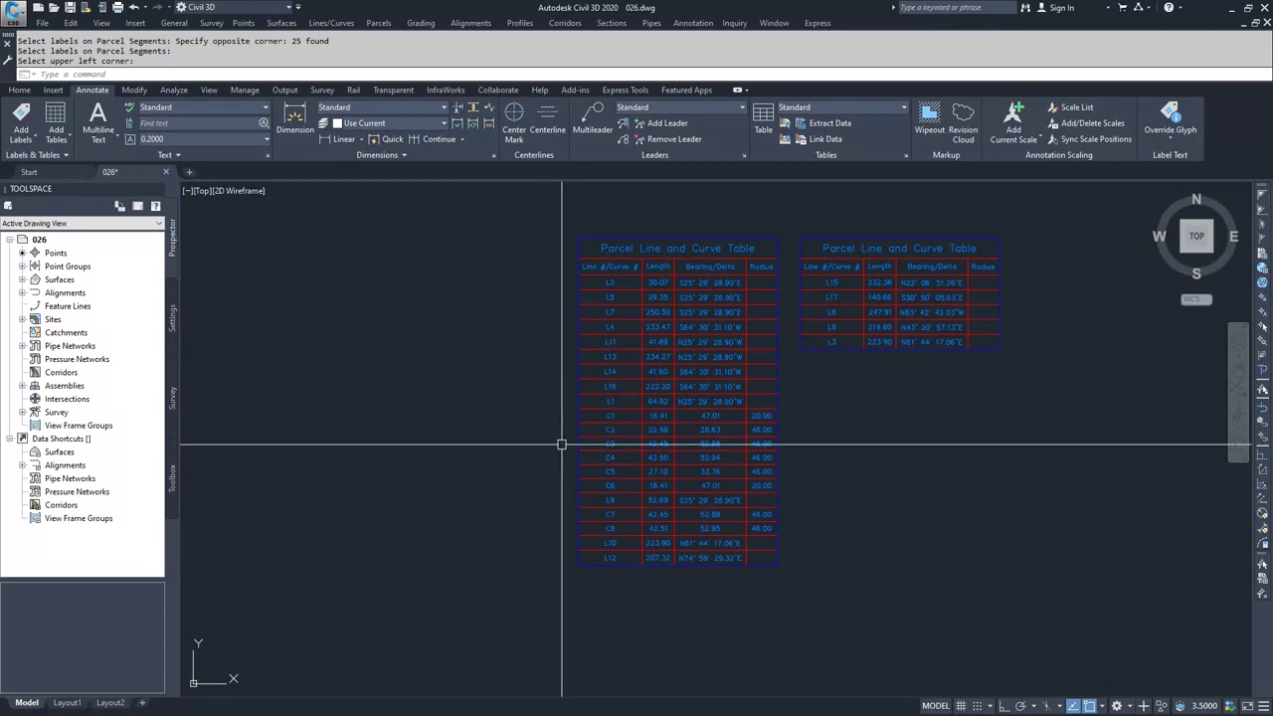
{"action": "scroll", "coordinate": [560, 442], "scroll_direction": "down", "scroll_amount": 2}
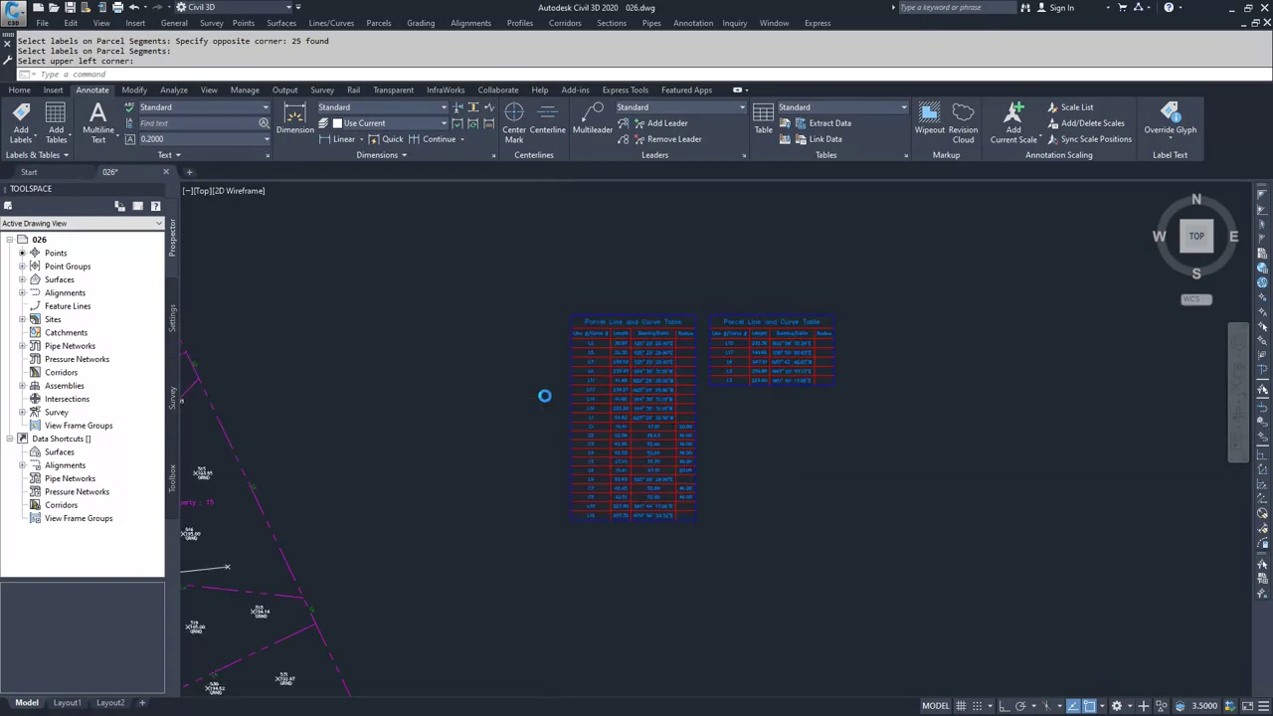
{"action": "scroll", "coordinate": [545, 383], "scroll_direction": "up", "scroll_amount": 2}
{"action": "scroll", "coordinate": [543, 373], "scroll_direction": "down", "scroll_amount": 6}
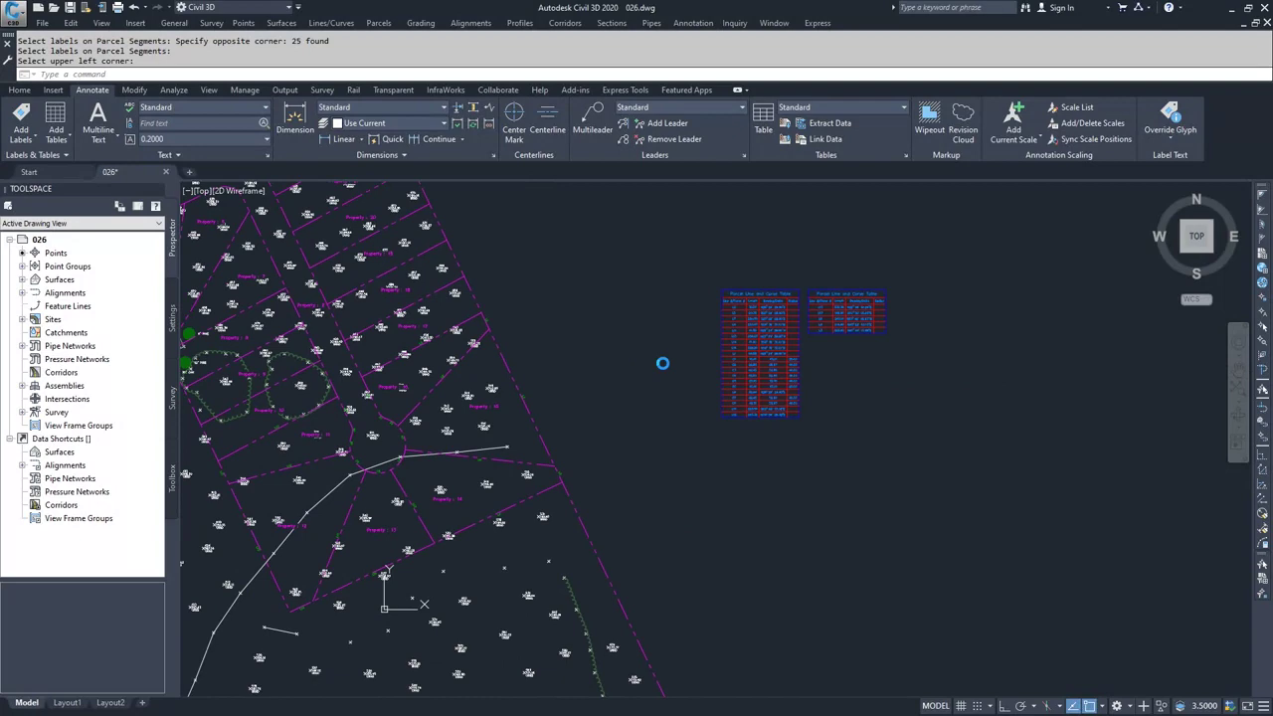
{"action": "scroll", "coordinate": [477, 409], "scroll_direction": "up", "scroll_amount": 6}
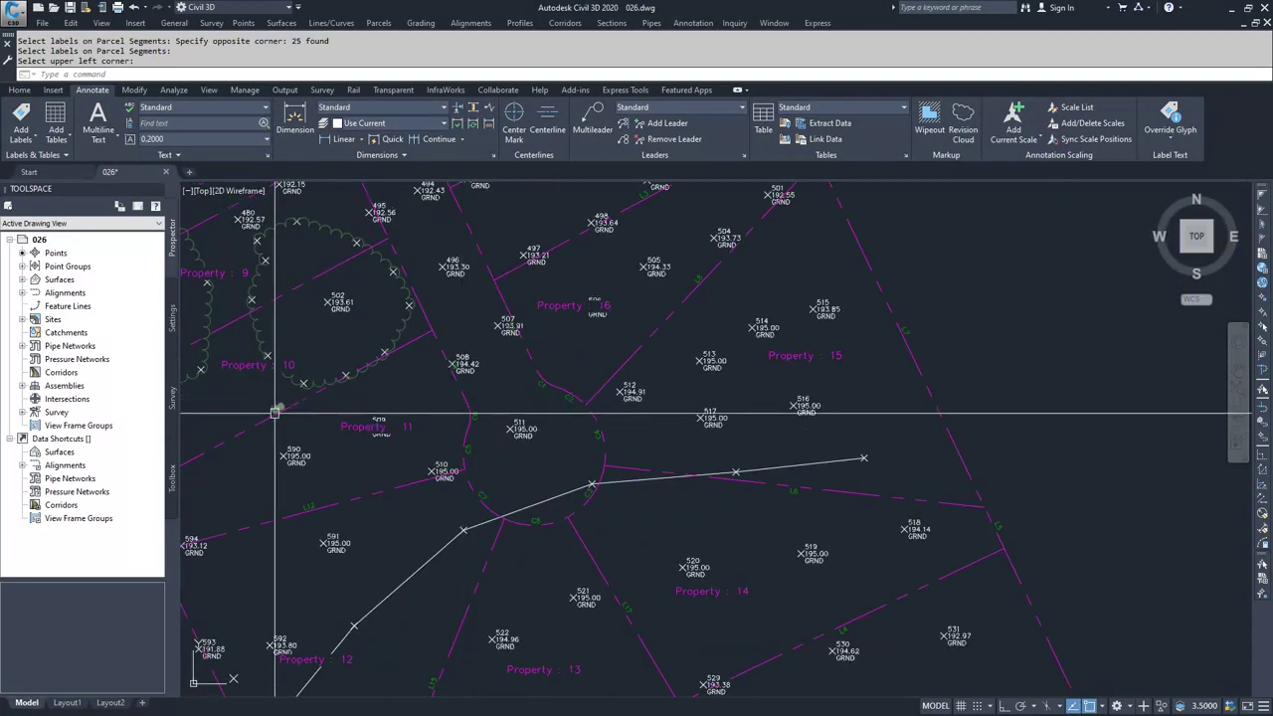